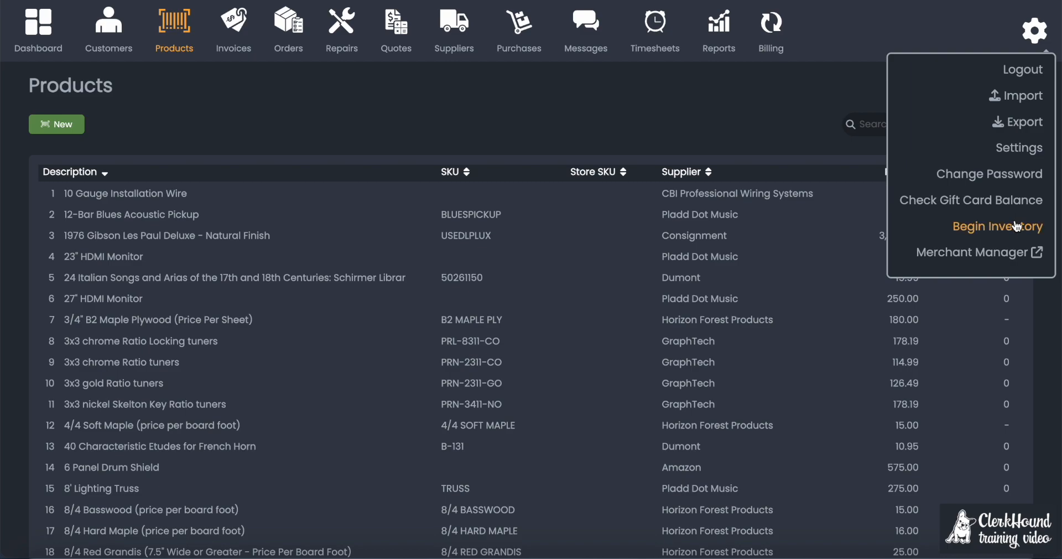
Begin an inventory reconciliation for the products and initialize this device for counting.
left_click(1015, 225)
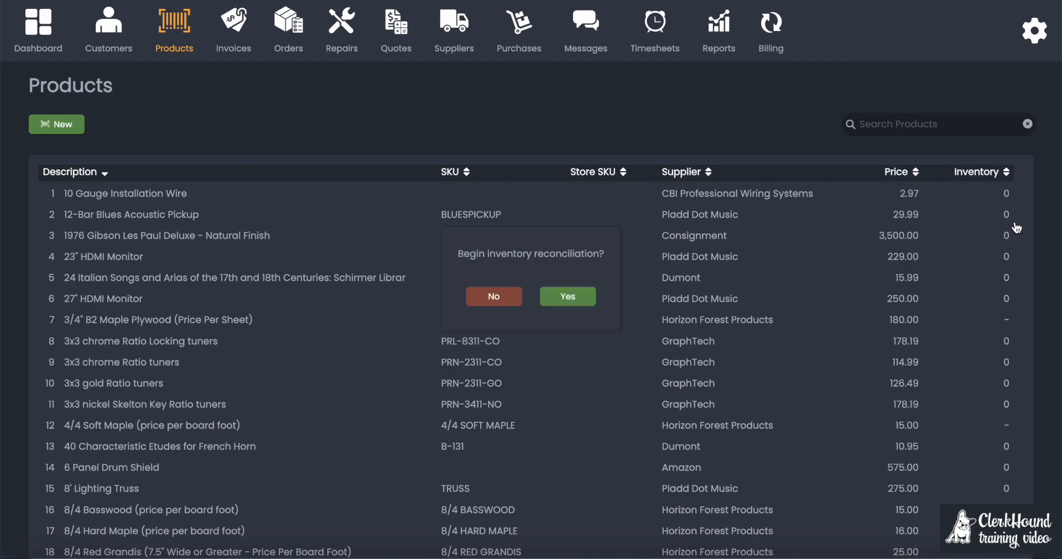
left_click(582, 302)
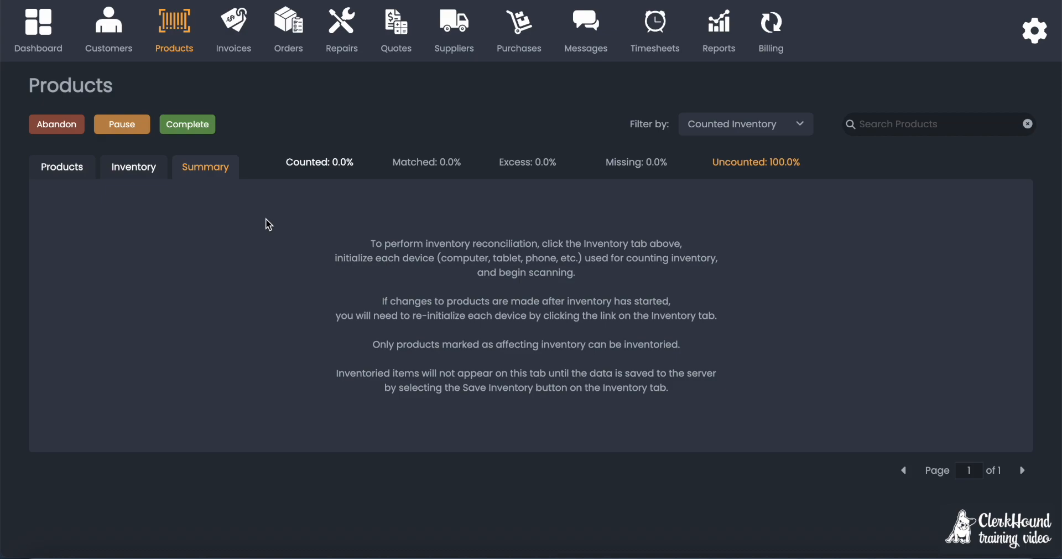
left_click(139, 172)
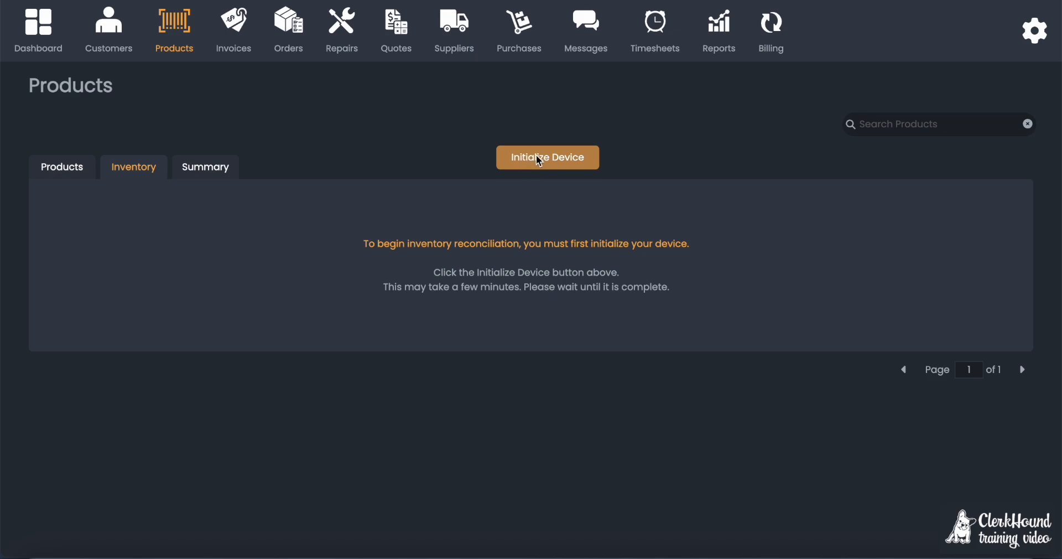
left_click(594, 161)
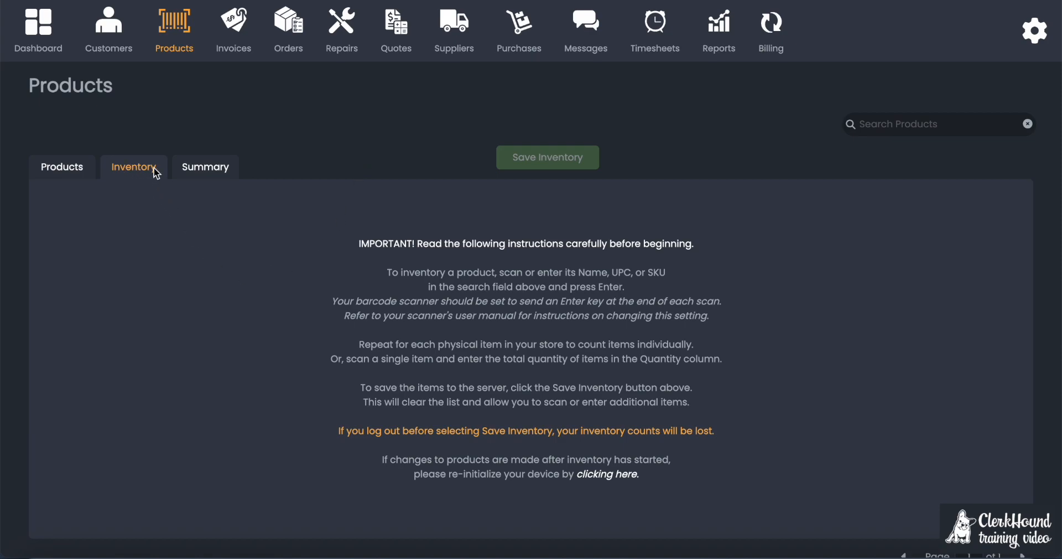
left_click(879, 125)
type("609132951688")
key("Return")
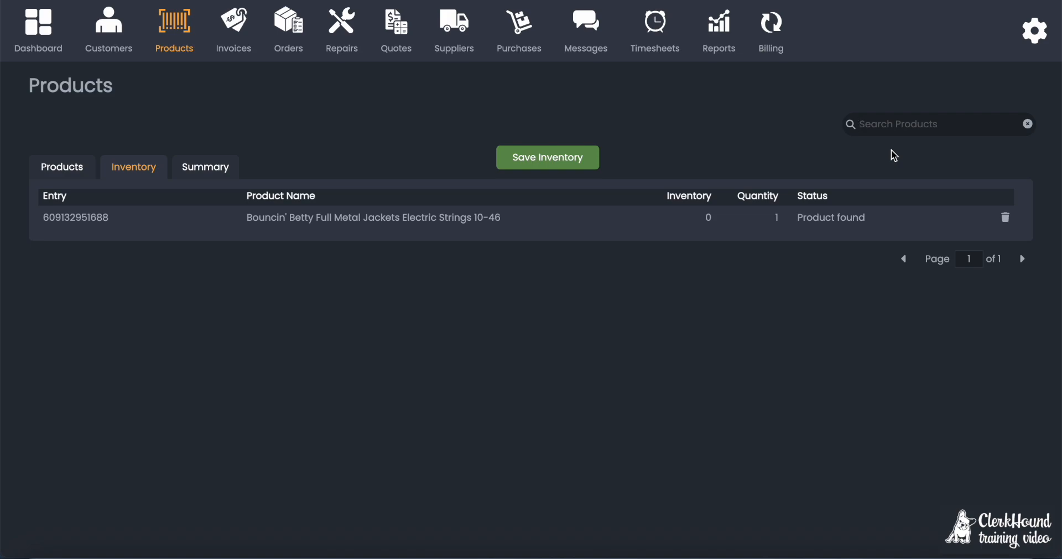
type("609132951688")
key("Return")
type("609132951688")
key("Return")
type("609132951688")
key("Return")
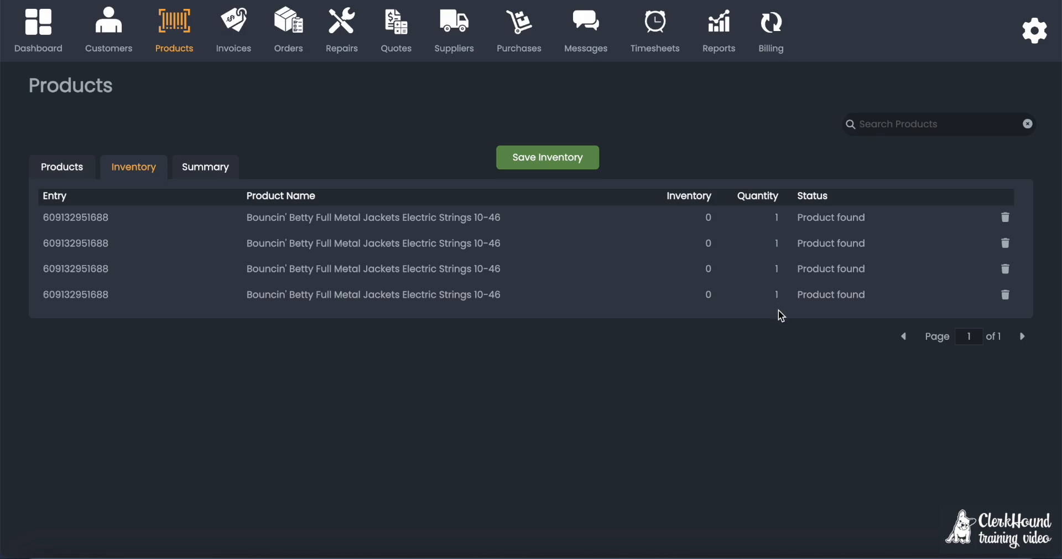
Save the four counted entries to the server and view the reconciliation summary.
left_click(559, 156)
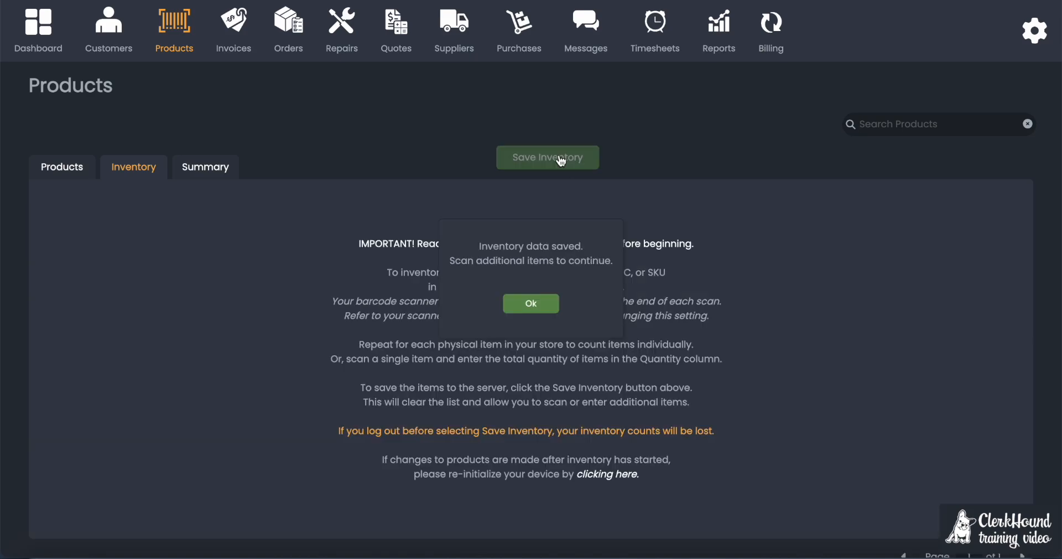
left_click(536, 314)
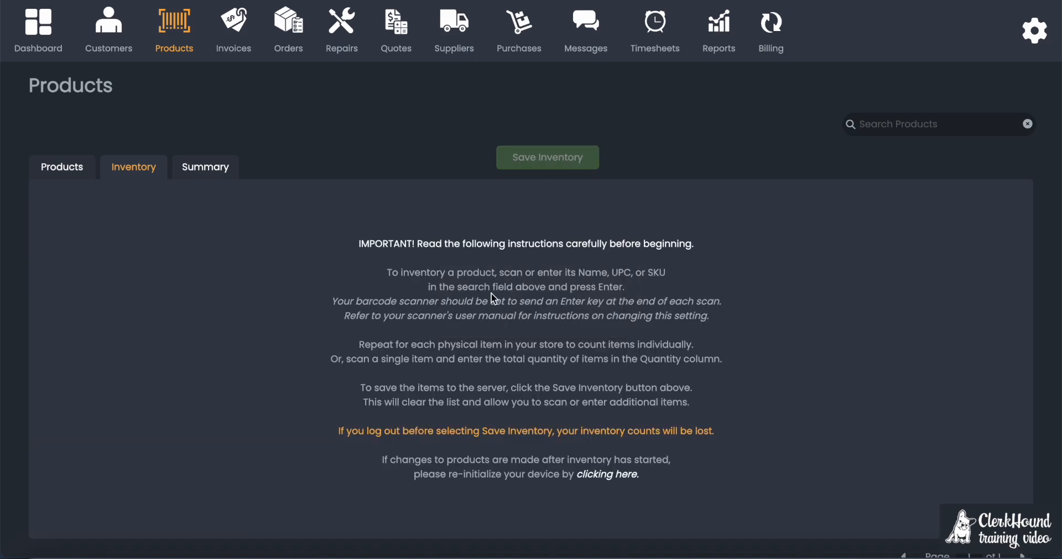
left_click(211, 171)
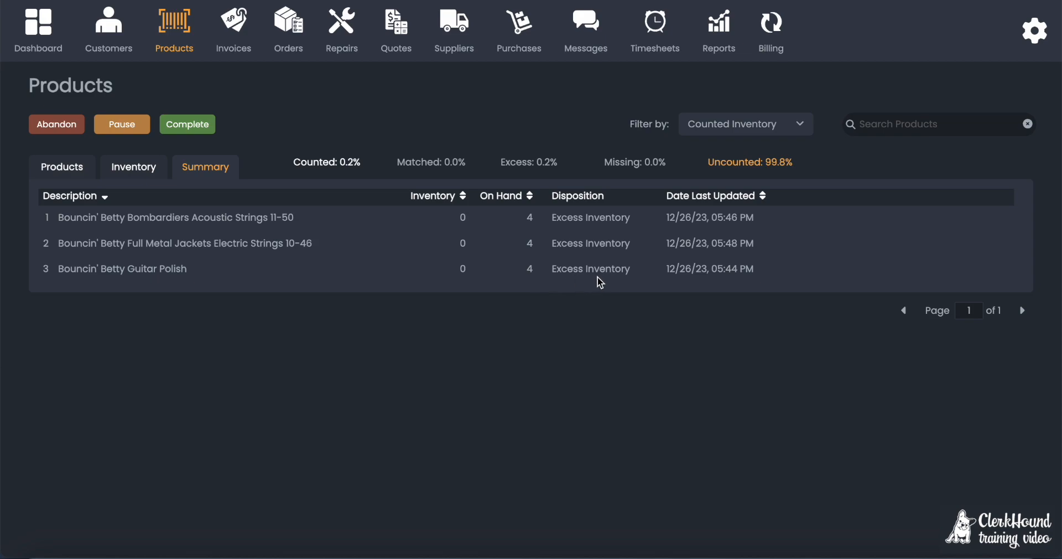
left_click(149, 167)
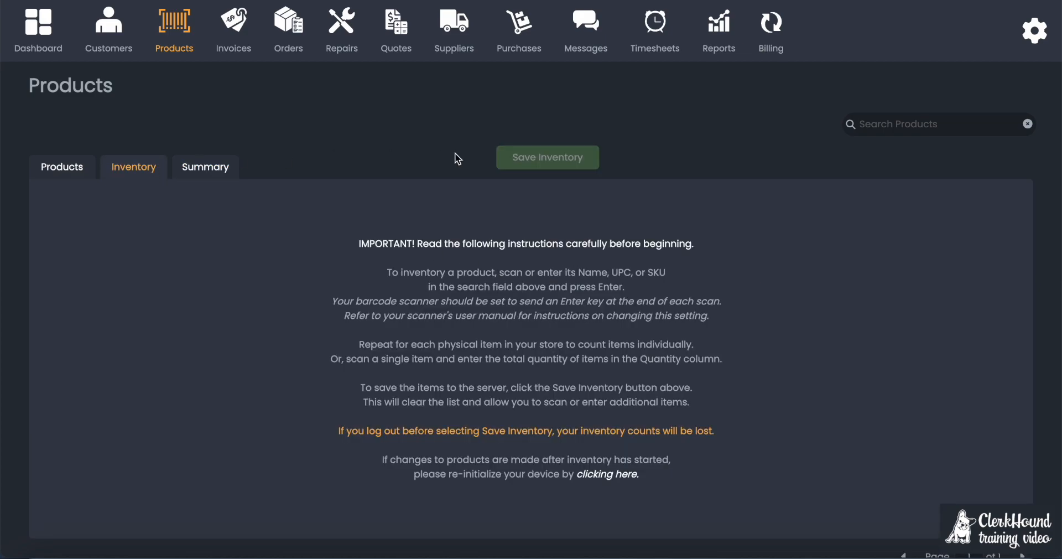
left_click(900, 119)
type("609132951688")
key("Return")
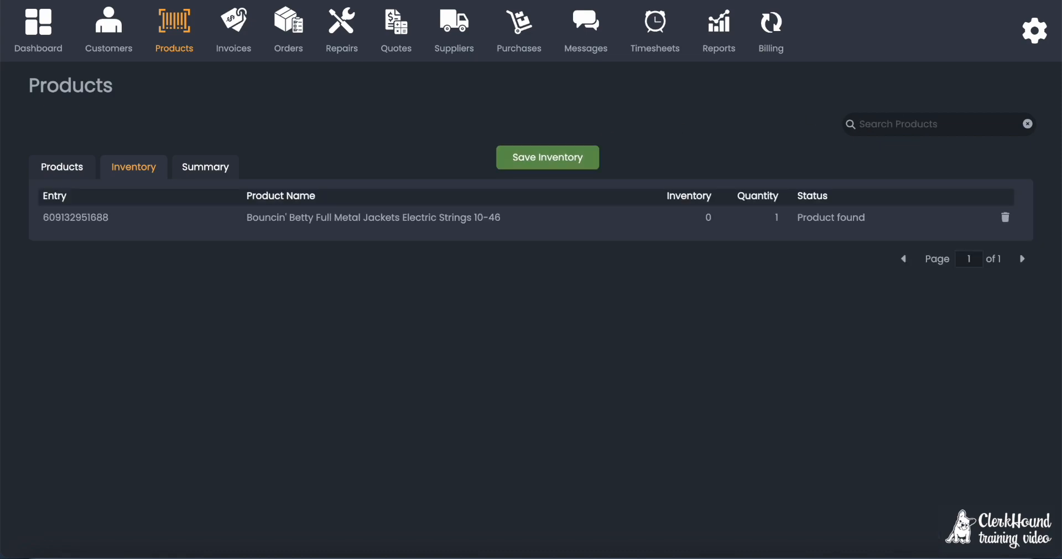
Set the quantity of the Full Metal Jackets Electric Strings entry to 6 and save the inventory count.
left_click(775, 218)
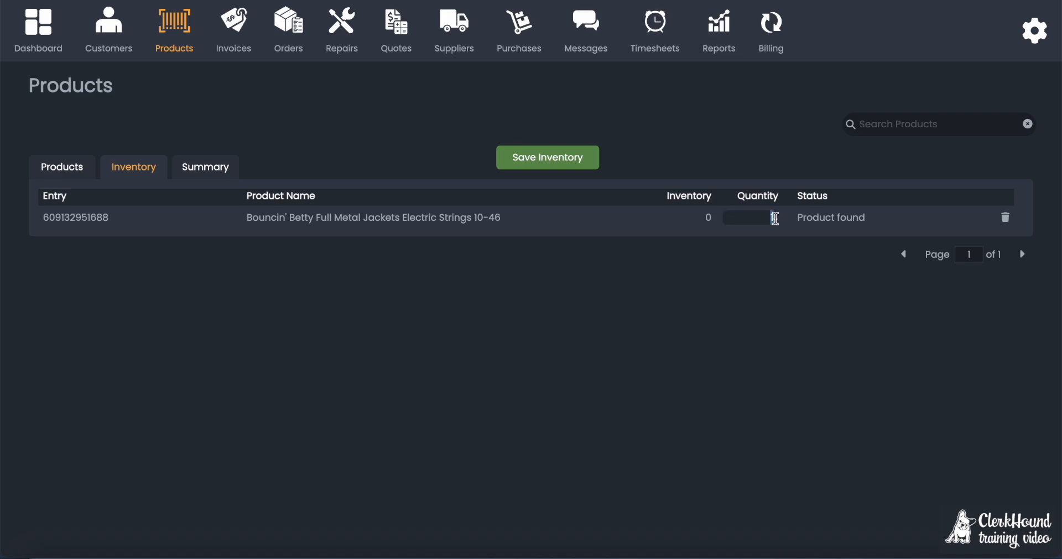
type("6")
left_click(706, 290)
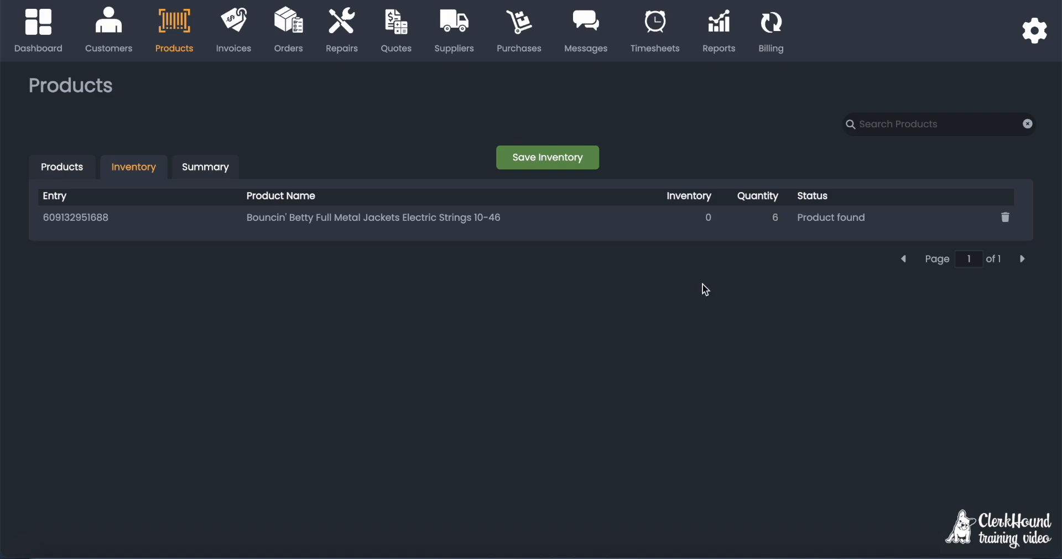
left_click(575, 164)
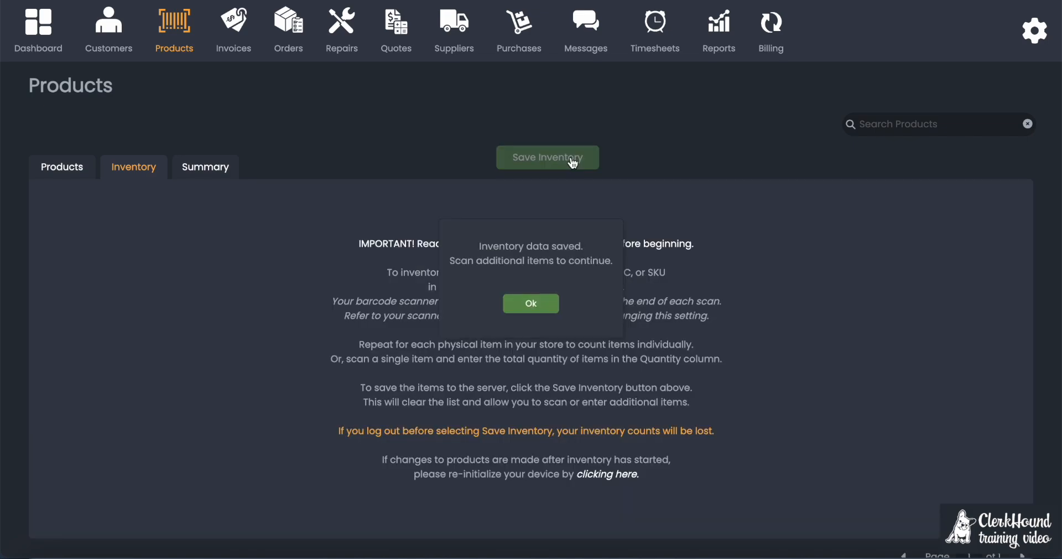
left_click(541, 307)
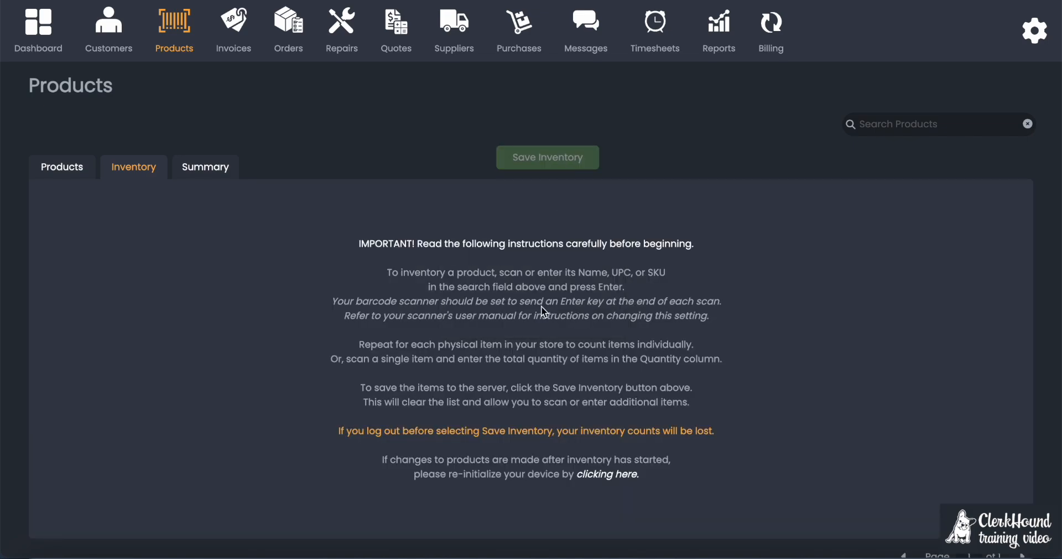
left_click(226, 167)
Look up "single string" for the inventory count and select Bulk Bouncin' Betty Single String as the matching product.
left_click(907, 126)
type("single sing")
key("BackSpace")
key("BackSpace")
key("BackSpace")
type("tring")
key("Return")
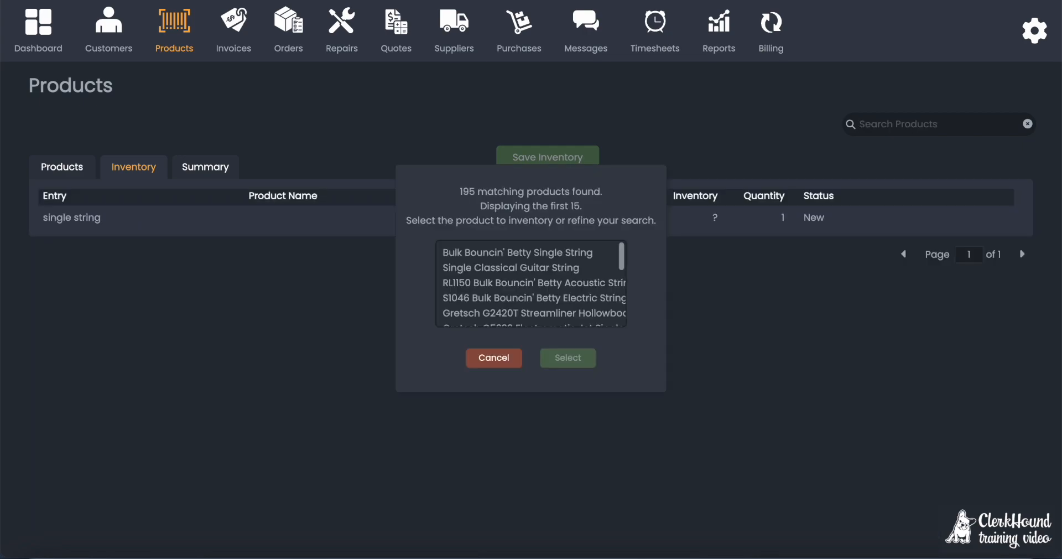
left_click(497, 254)
left_click(563, 358)
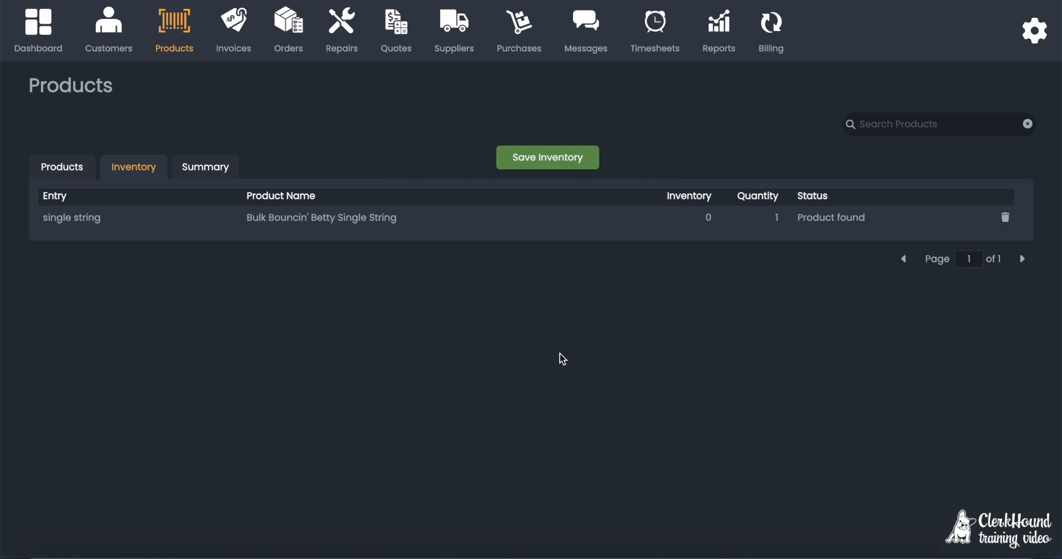
Set the Bulk Bouncin' Betty Single String quantity to 25 and save the inventory count.
left_click(779, 220)
type("25")
left_click(670, 300)
left_click(552, 159)
left_click(540, 305)
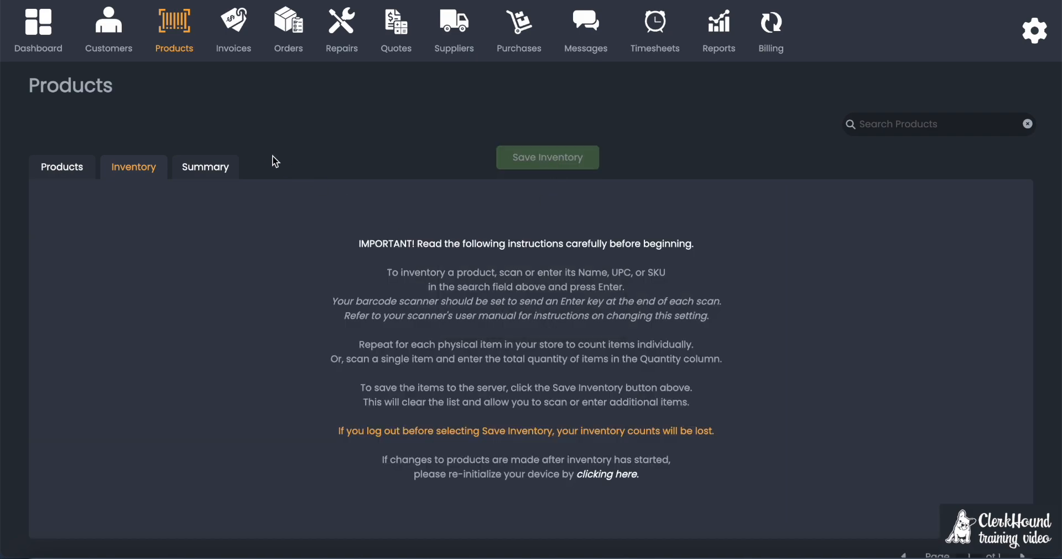
Review the reconciliation summary filtered by Uncounted Inventory, All, Matched Inventory, Missing Inventory and Excess Inventory in turn.
left_click(220, 167)
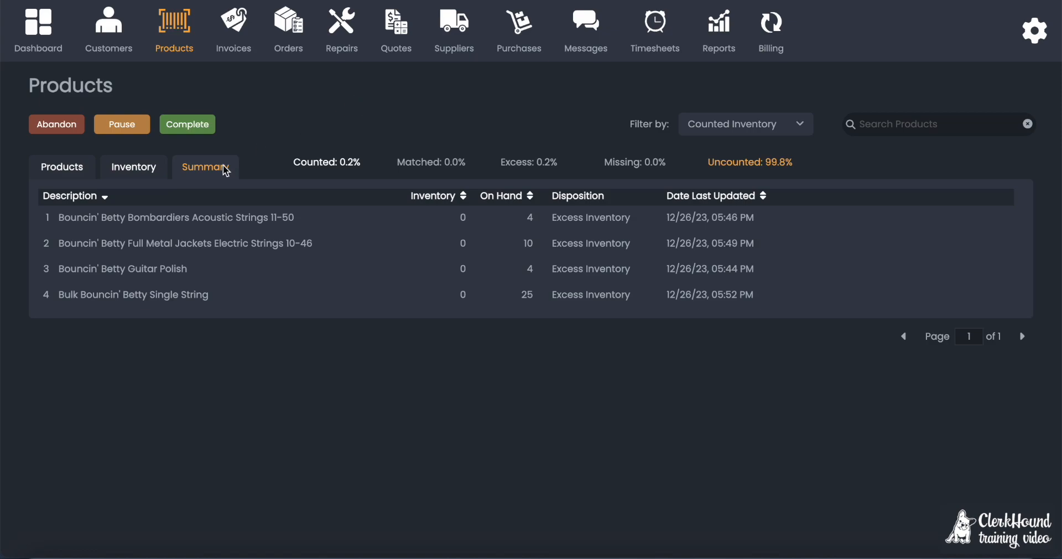
left_click(780, 128)
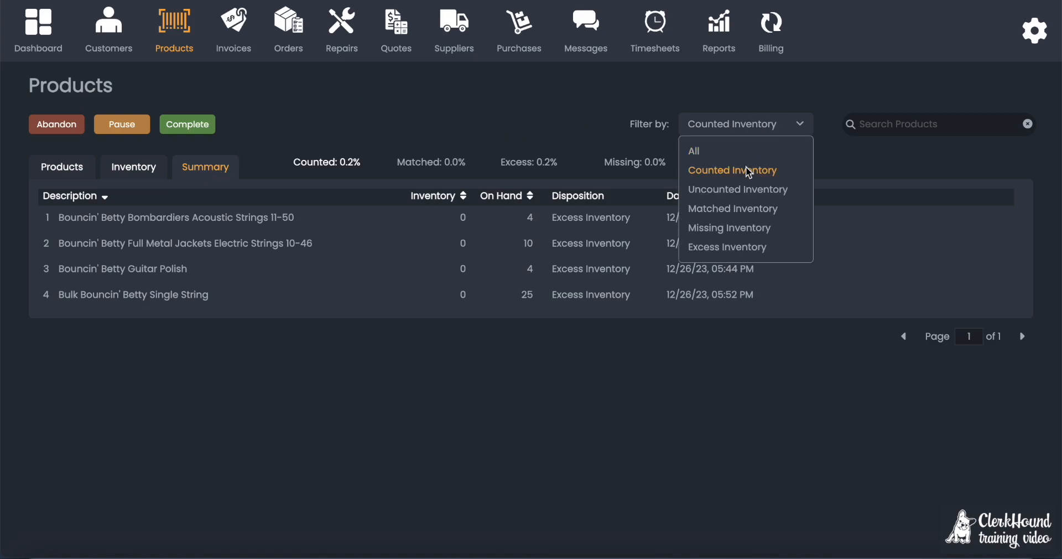
left_click(747, 190)
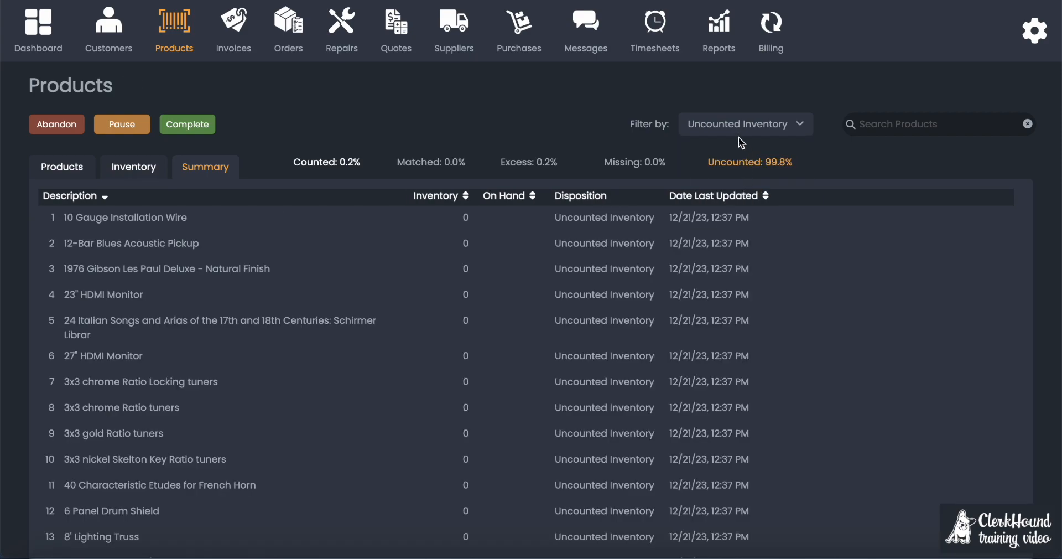
left_click(740, 137)
left_click(715, 148)
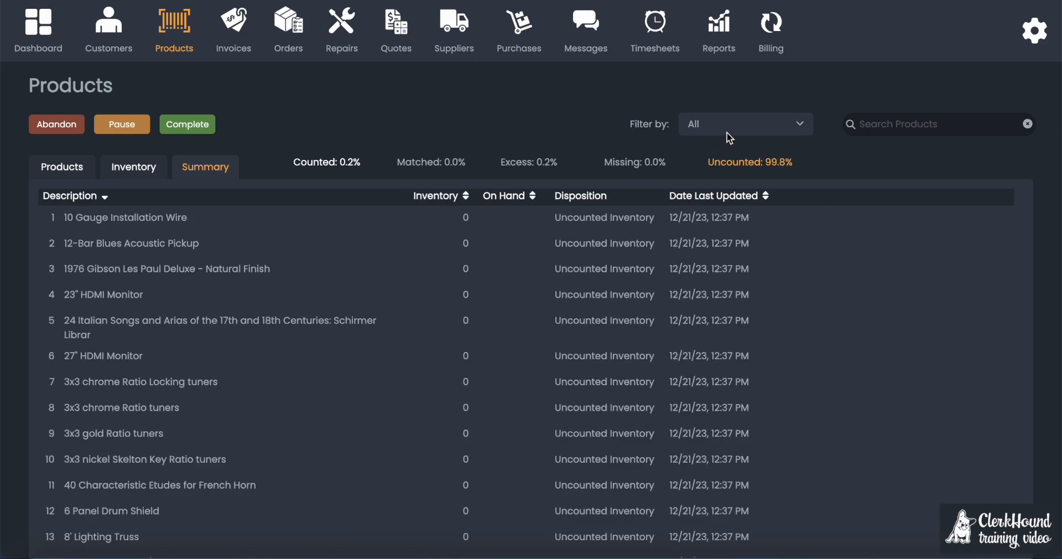
left_click(727, 132)
left_click(722, 209)
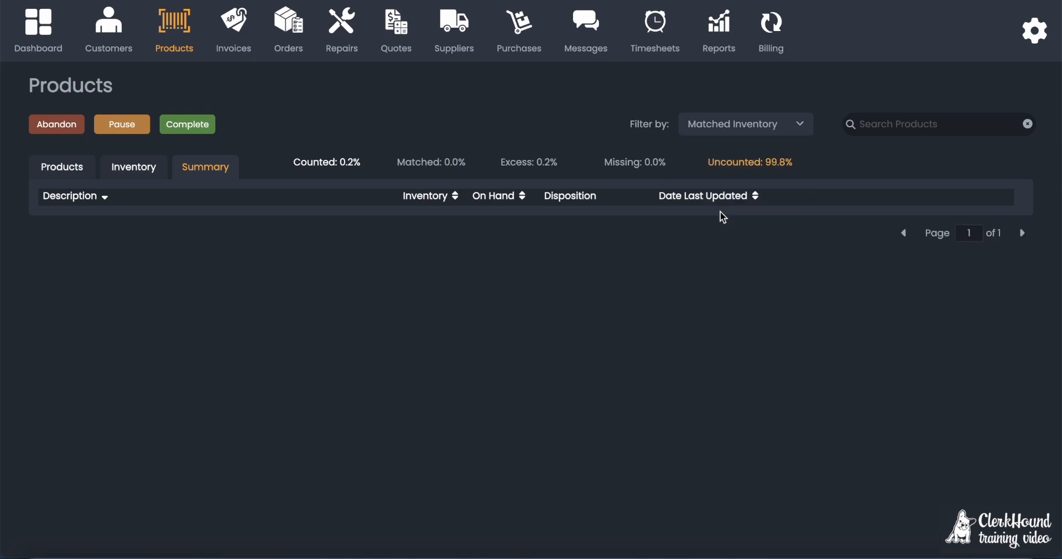
left_click(730, 124)
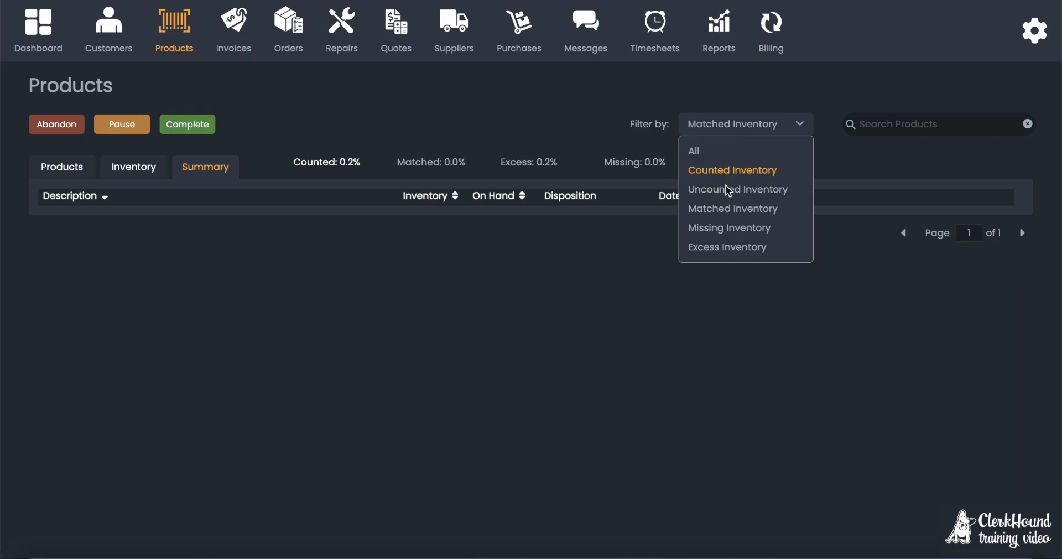
left_click(723, 229)
left_click(724, 132)
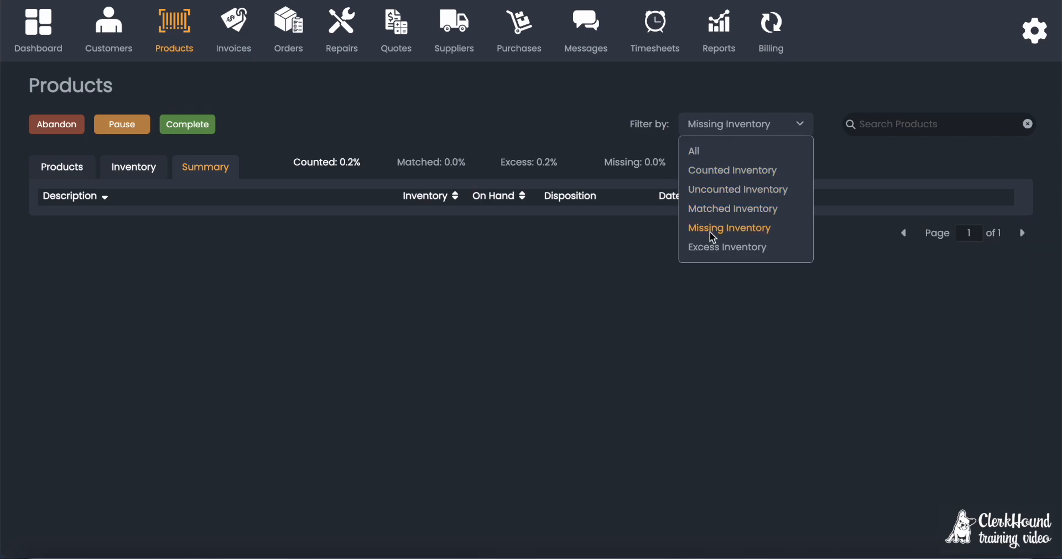
left_click(713, 252)
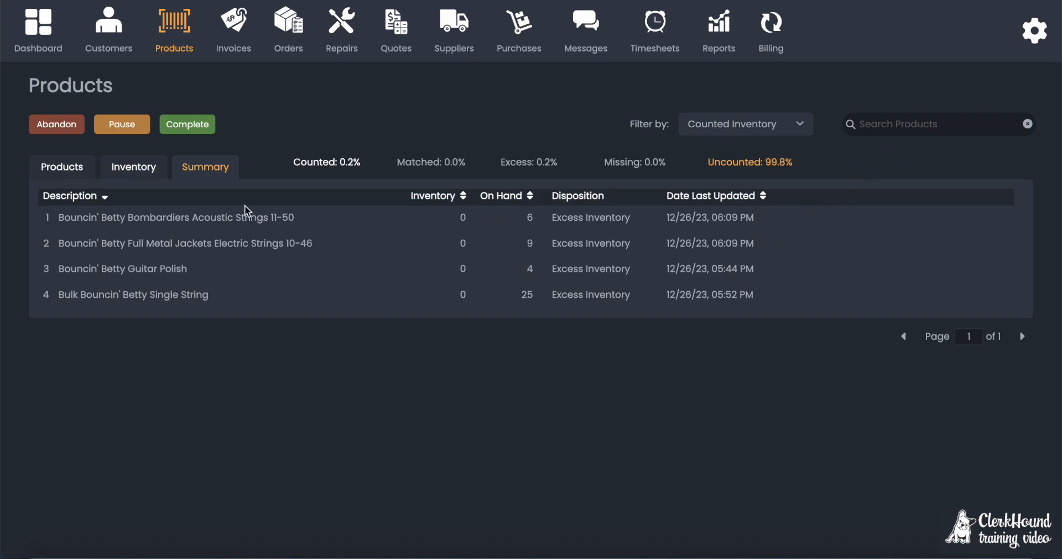
left_click(913, 123)
type("073999611102")
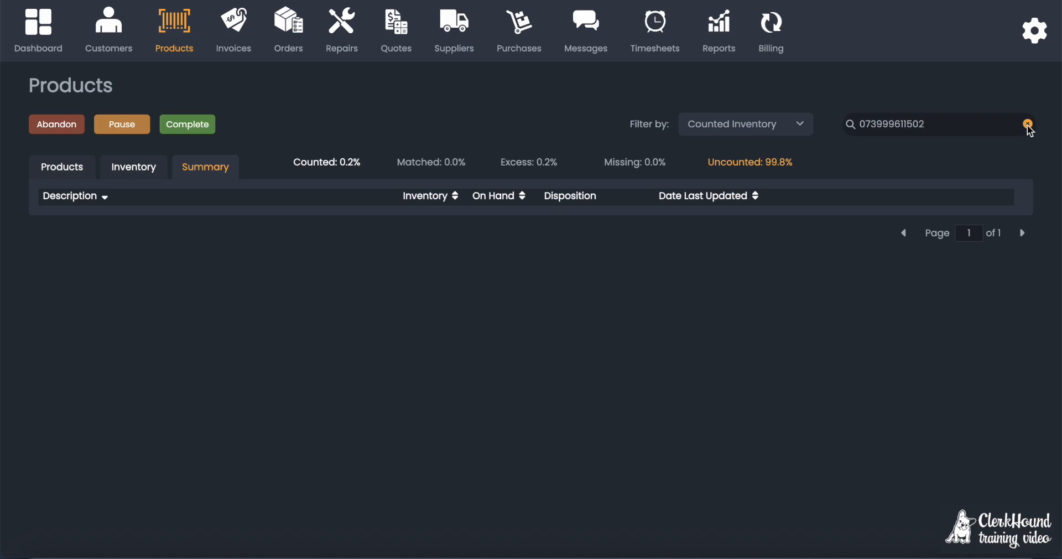
left_click(1029, 125)
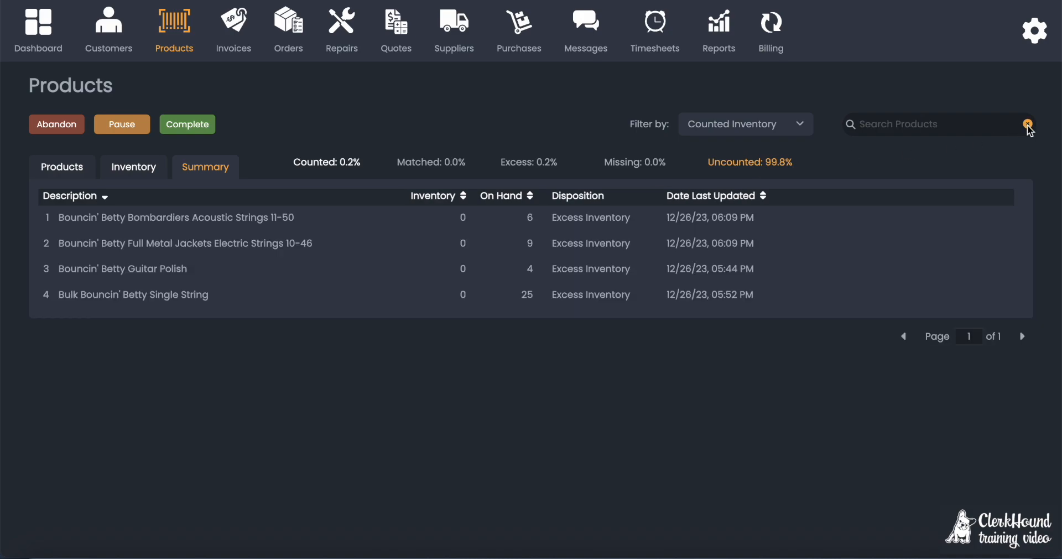
left_click(133, 167)
left_click(887, 121)
type("073999611502")
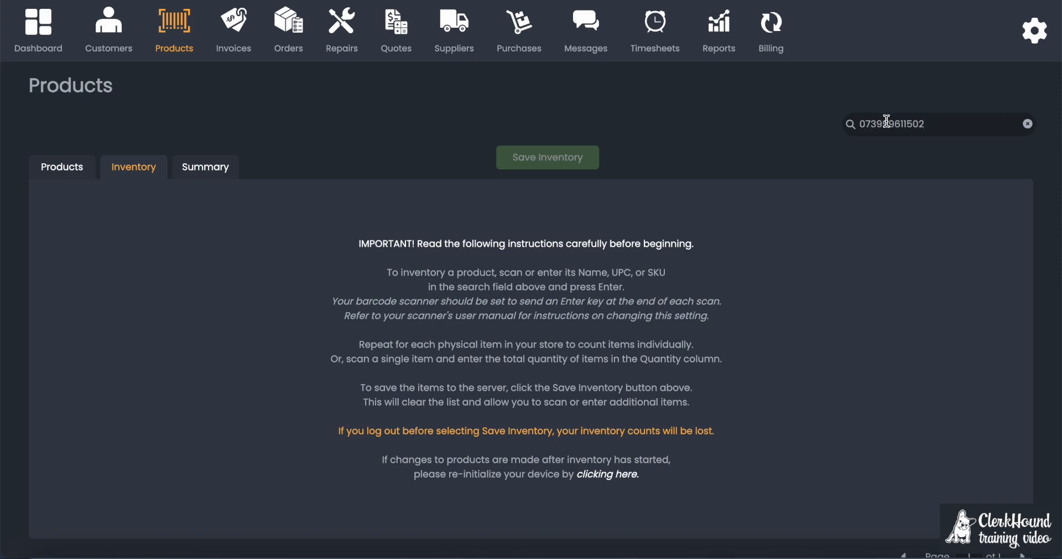
key("Return")
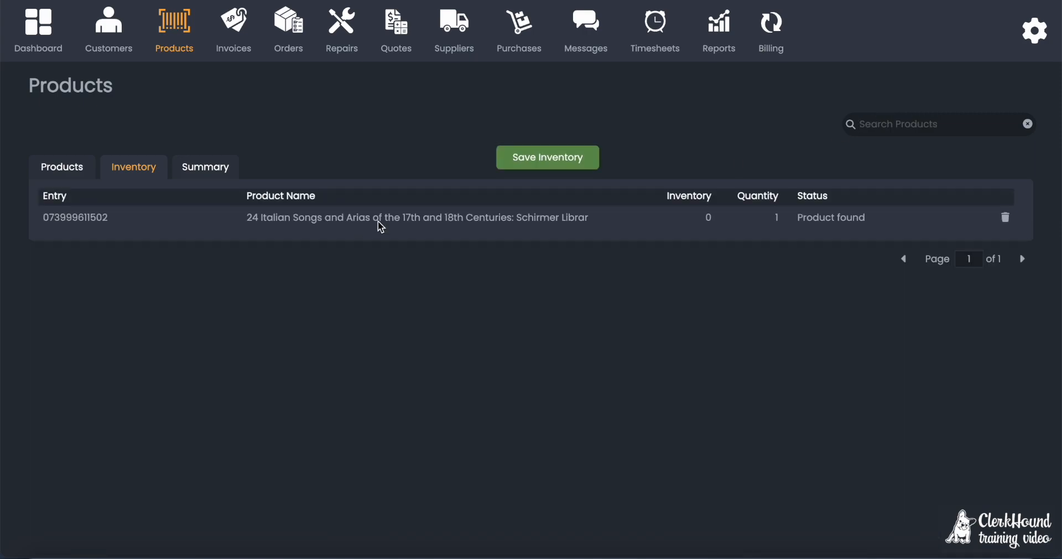
Set the quantity of the 24 Italian Songs and Arias entry to 3 and save the inventory count.
left_click(775, 217)
type("3")
left_click(754, 297)
left_click(558, 161)
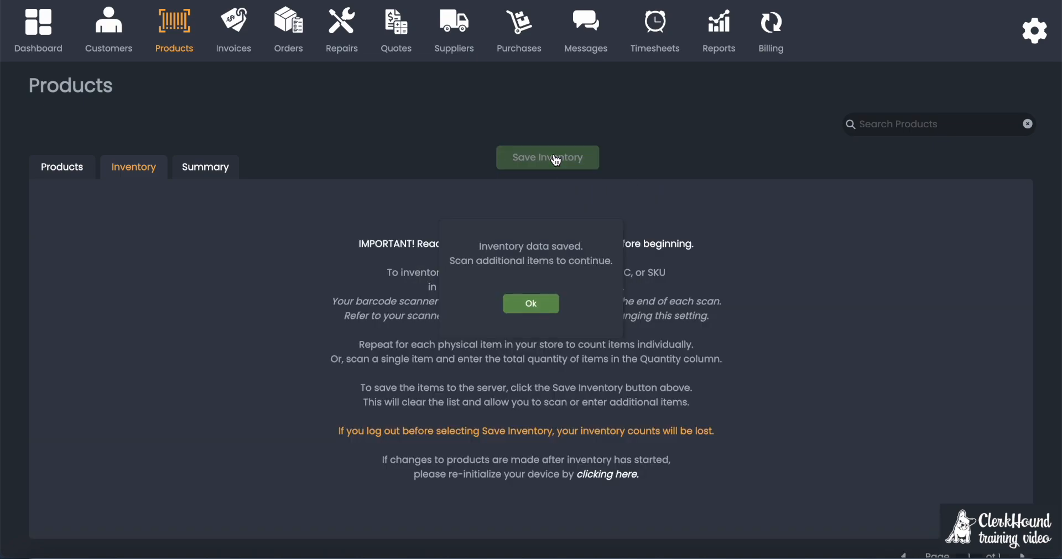
left_click(529, 303)
left_click(208, 166)
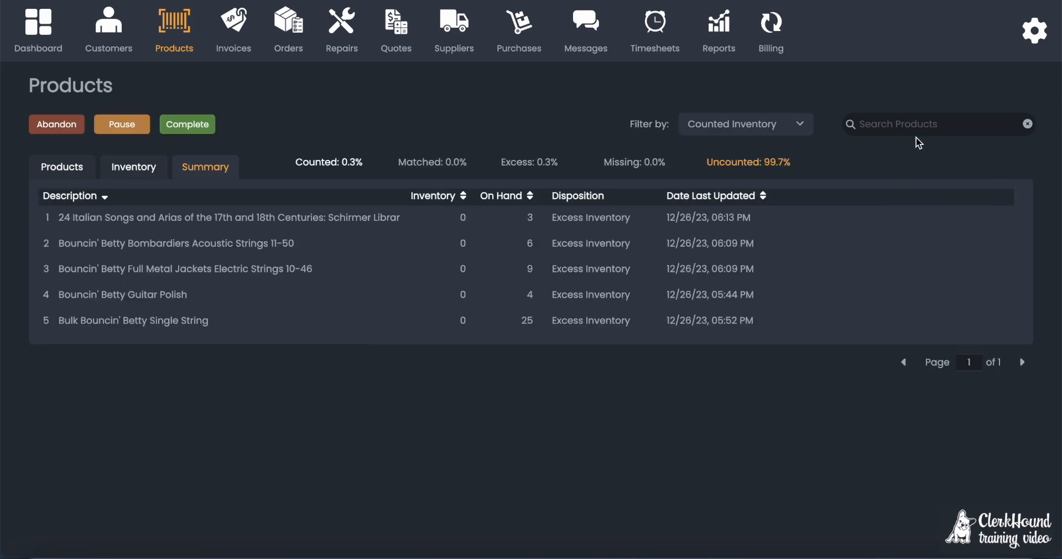
left_click(898, 120)
type("073999611502")
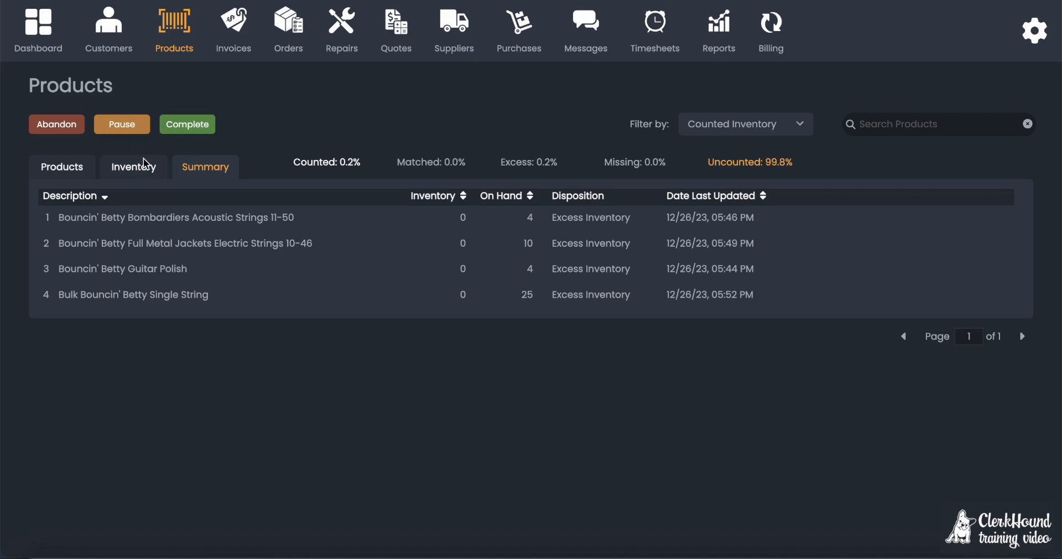
Pause the inventory reconciliation and confirm the pause.
left_click(123, 128)
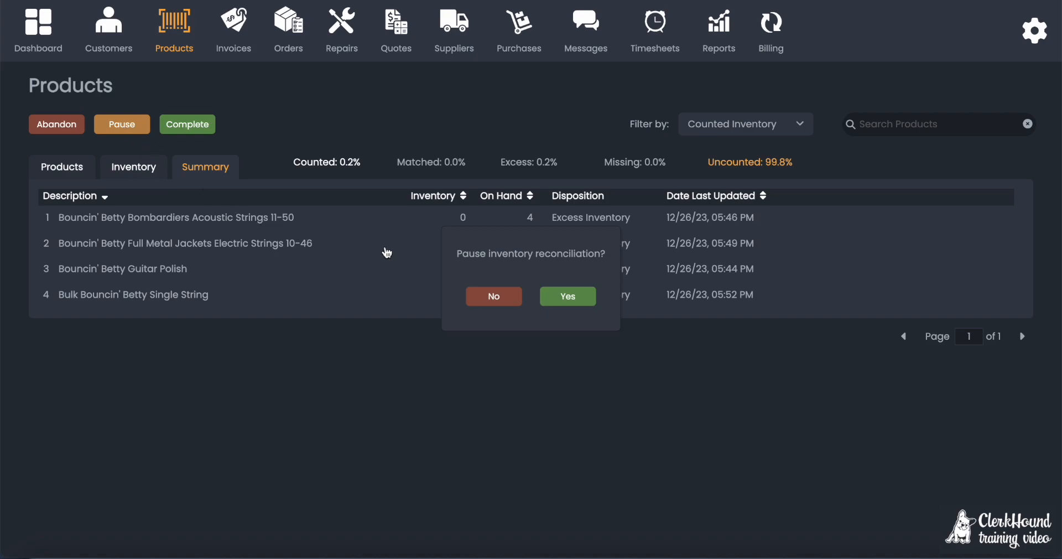
left_click(565, 302)
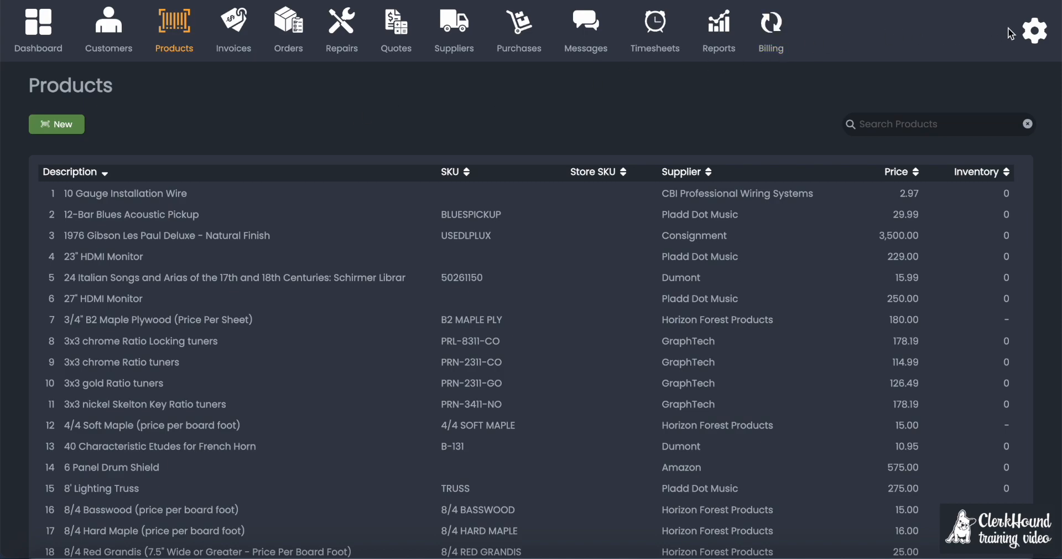
Resume the paused inventory reconciliation and review its inventory counting page and summary.
left_click(1035, 34)
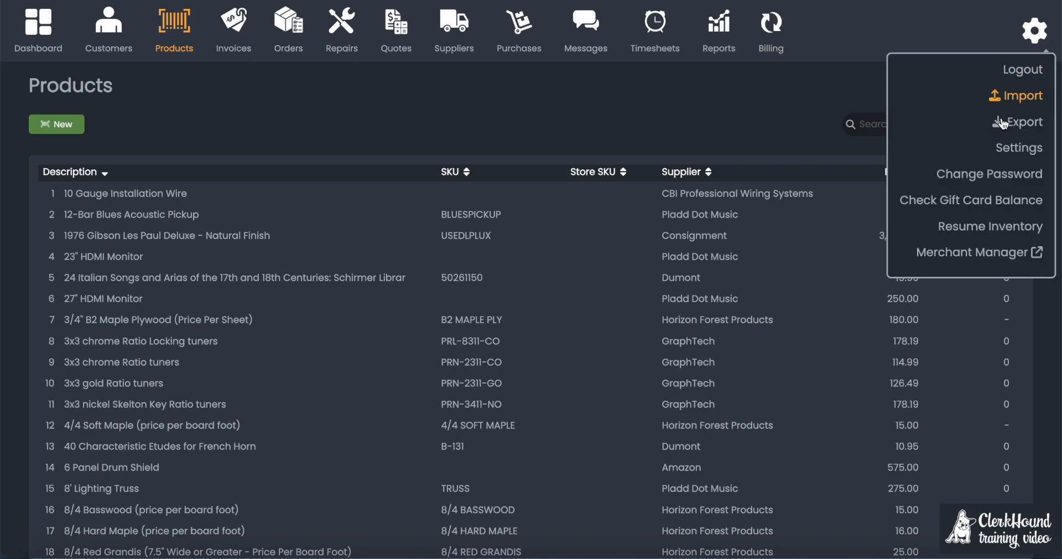
left_click(978, 232)
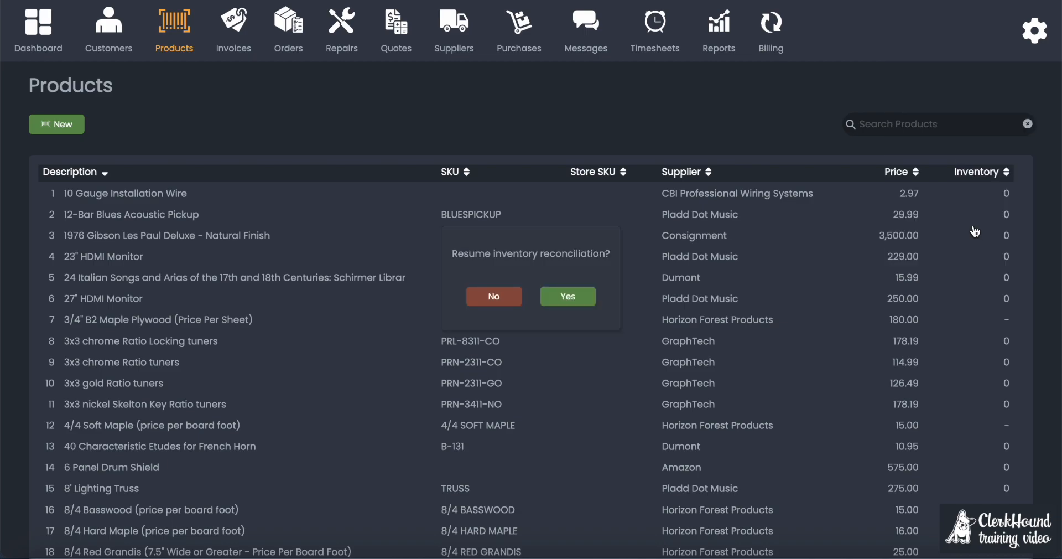
left_click(585, 297)
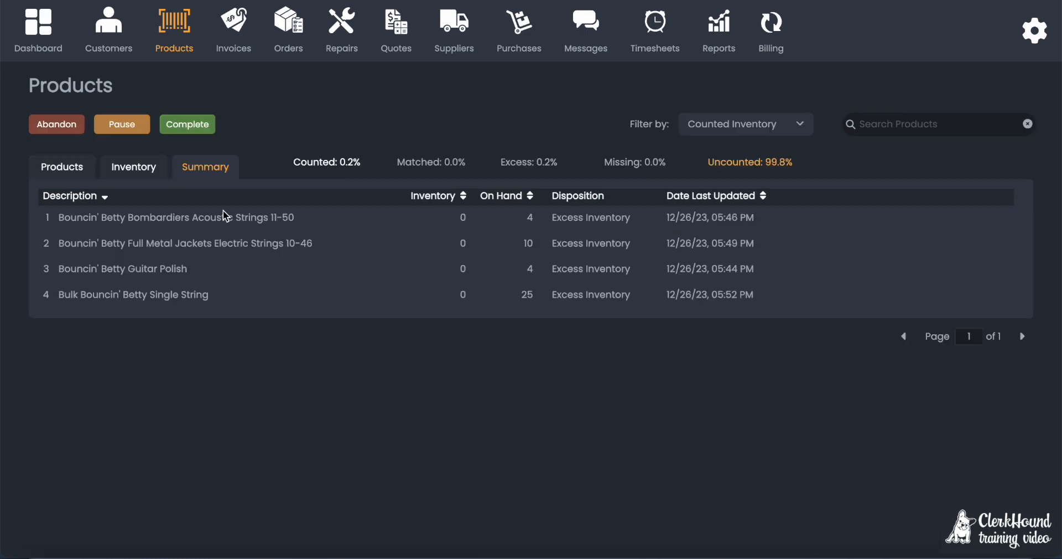
left_click(136, 166)
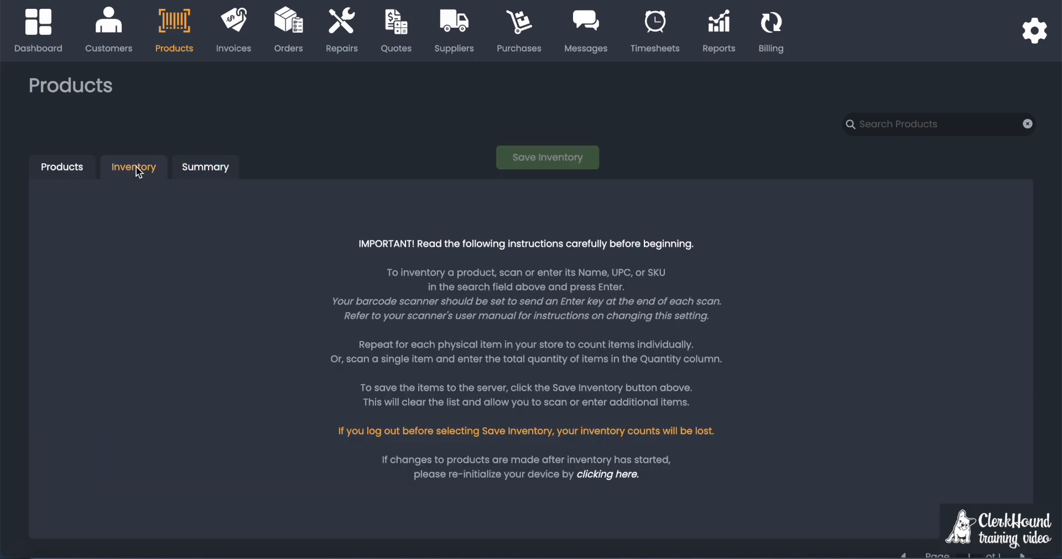
left_click(203, 165)
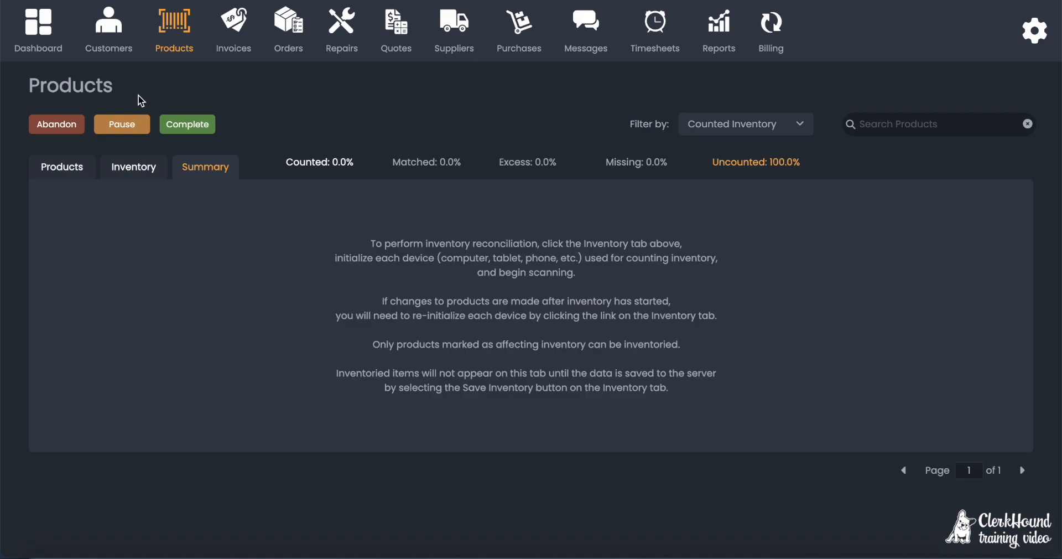
Abandon the inventory reconciliation and confirm discarding its changes.
left_click(58, 128)
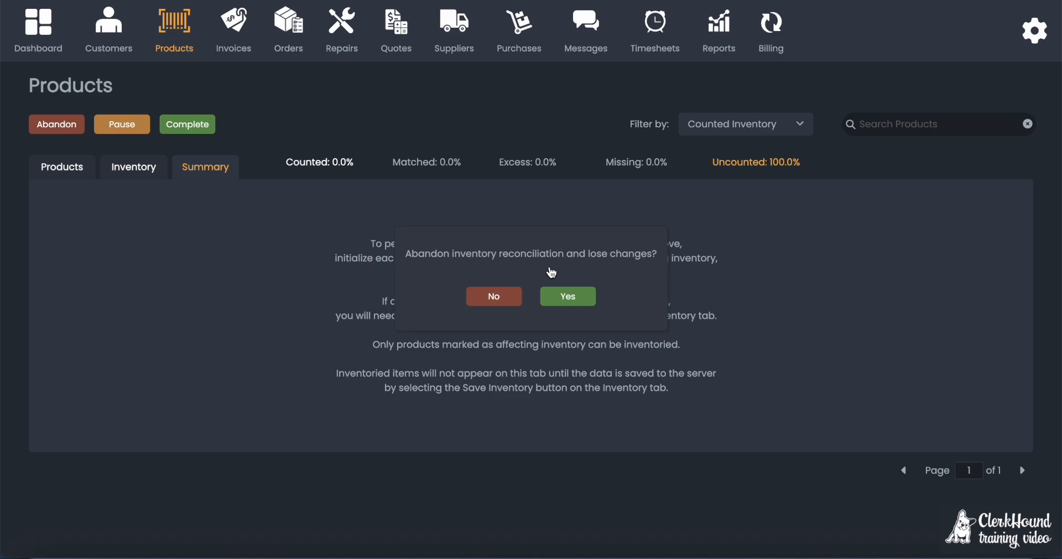
left_click(572, 301)
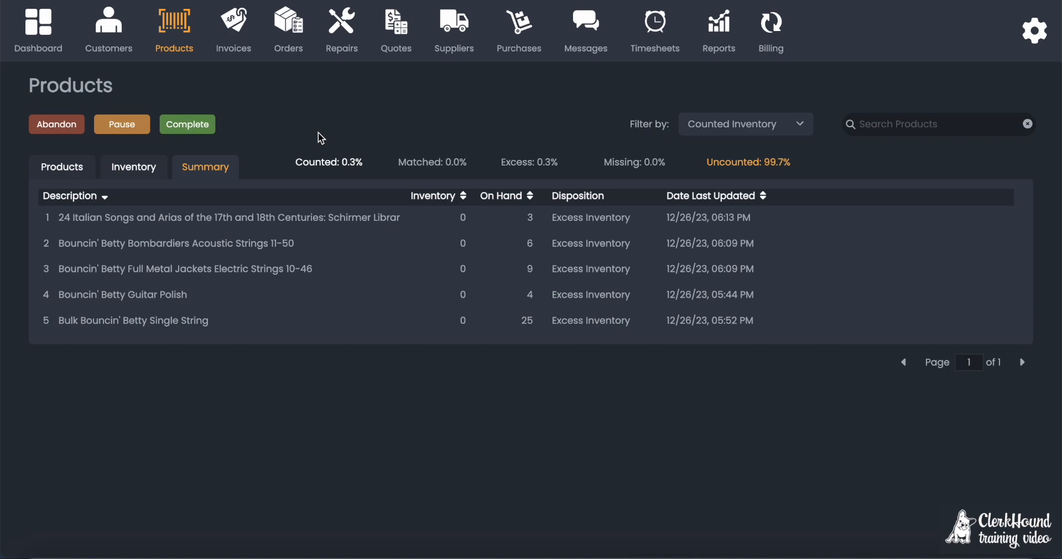
Start completing the reconciliation with uncounted items left unchanged, and export the full product list before finalizing.
left_click(202, 130)
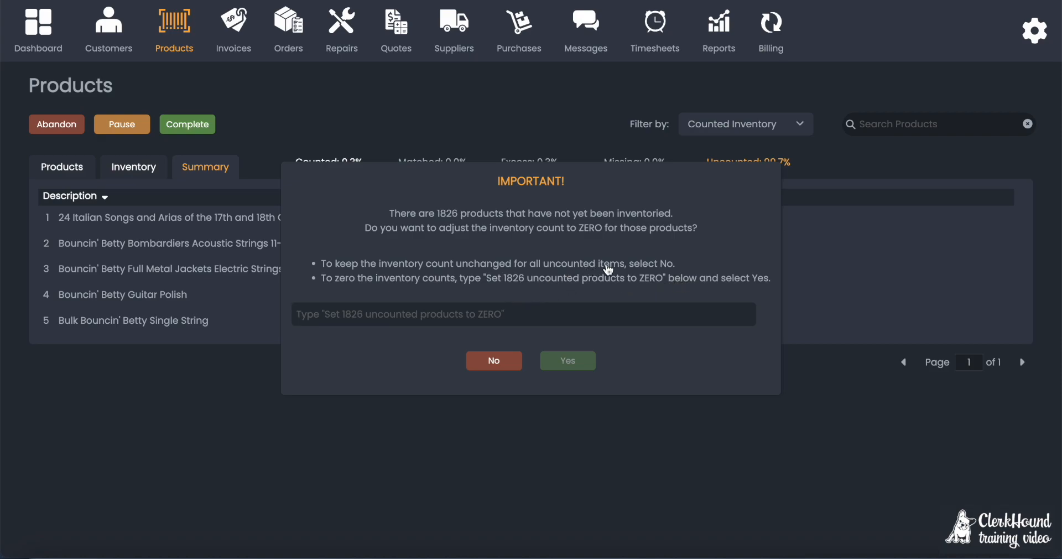
left_click(498, 365)
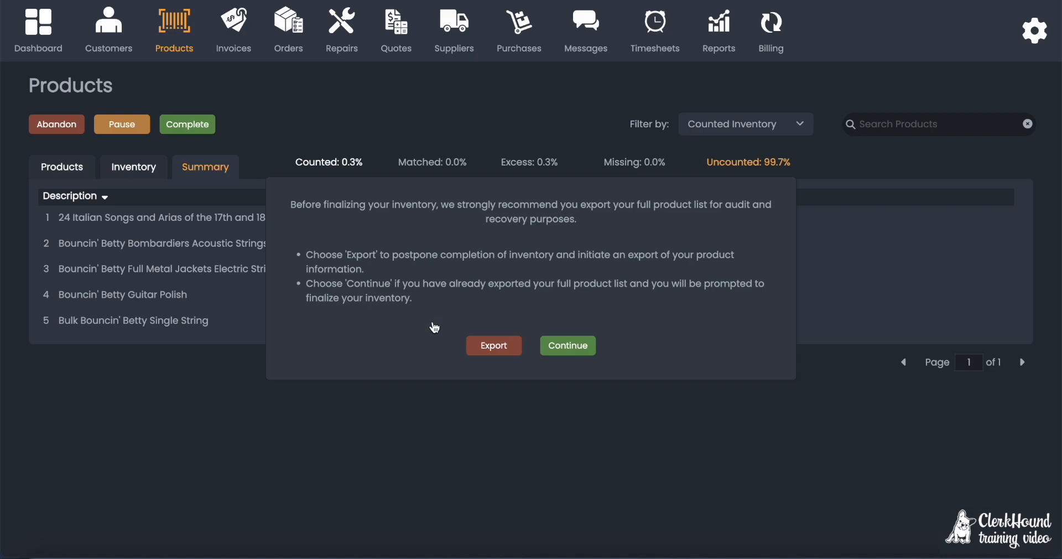
left_click(495, 346)
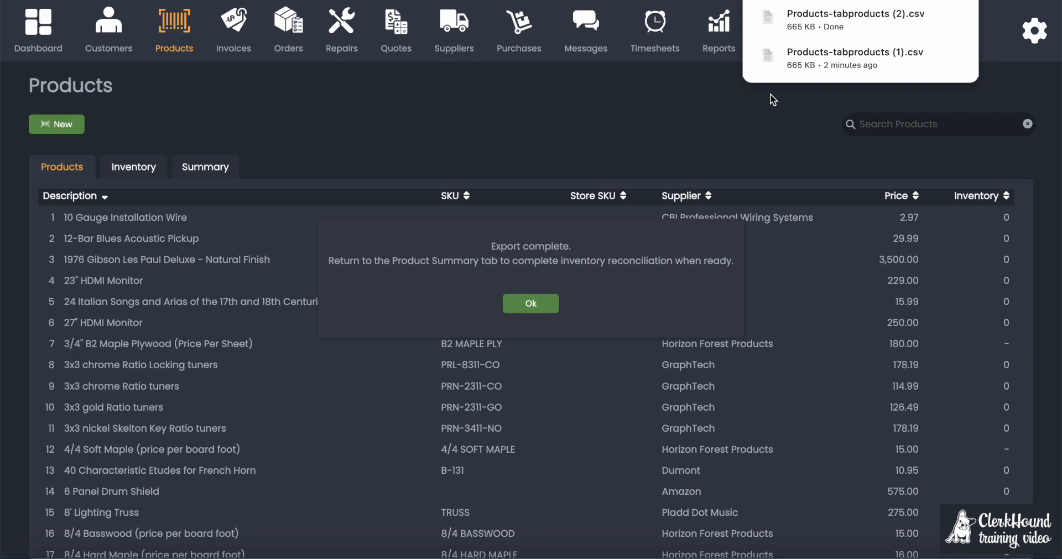
mouse_move(832, 69)
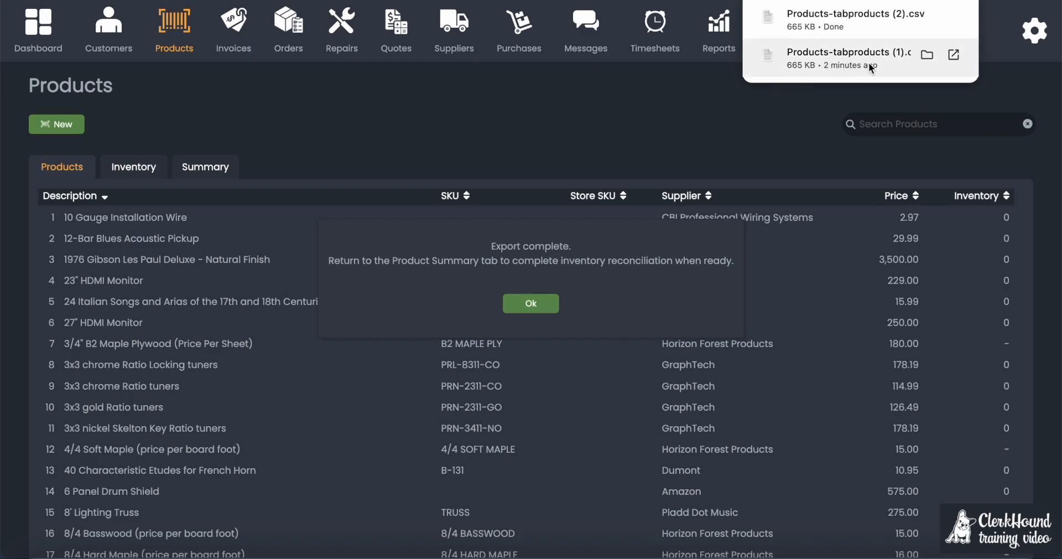
mouse_move(857, 24)
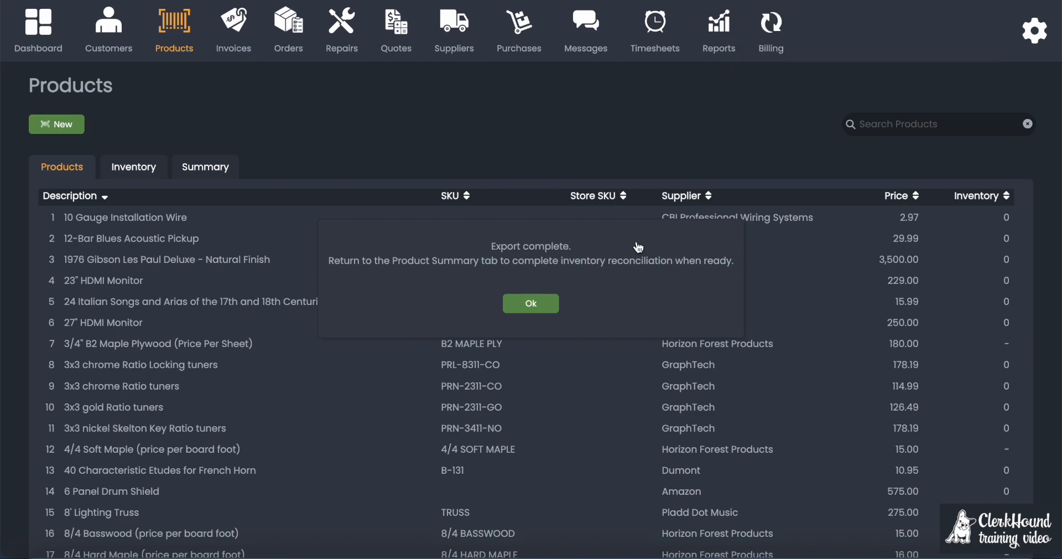
left_click(528, 309)
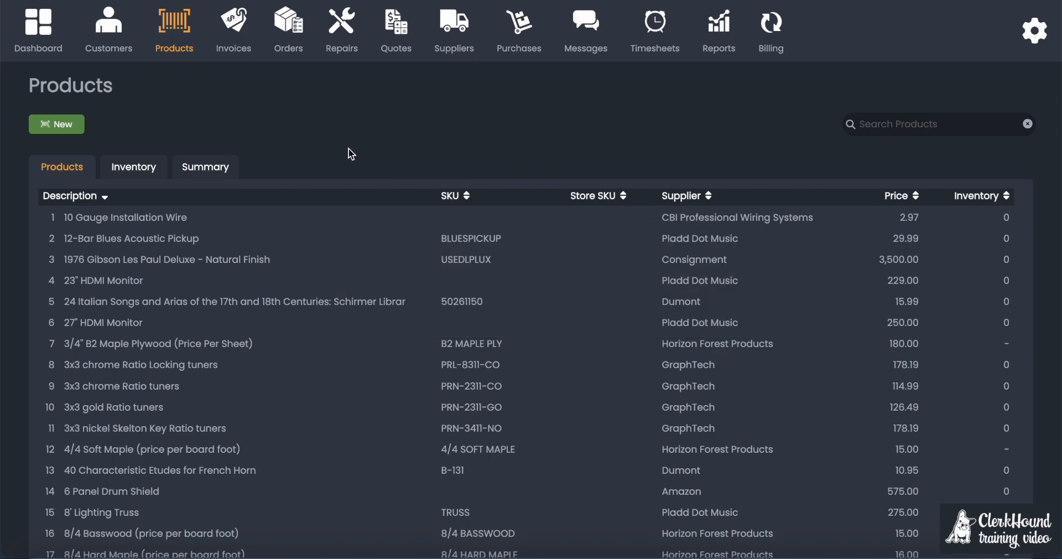
Complete the reconciliation from the summary, confirming "Set 1826 uncounted products to ZERO" and continuing without another export.
left_click(217, 177)
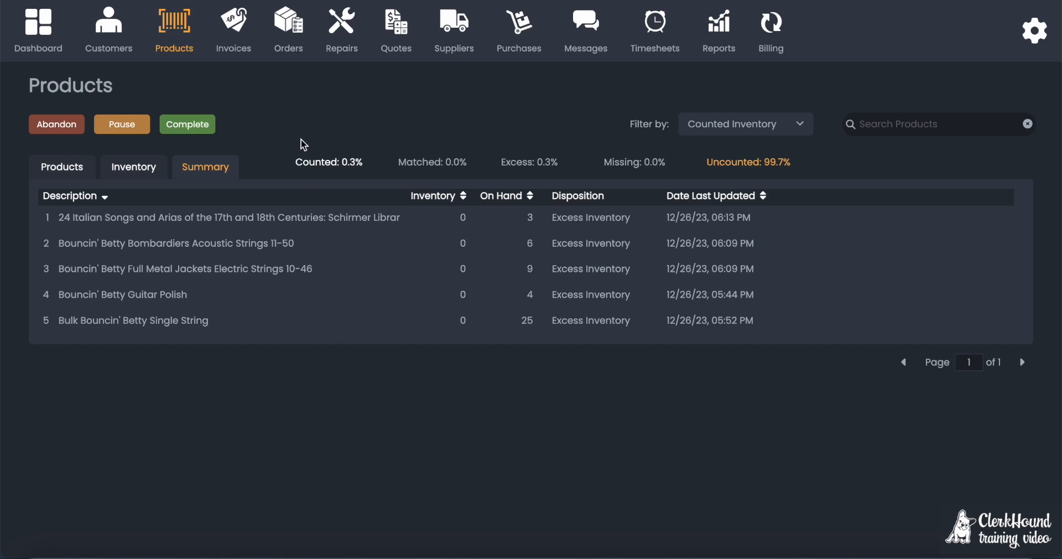
left_click(184, 129)
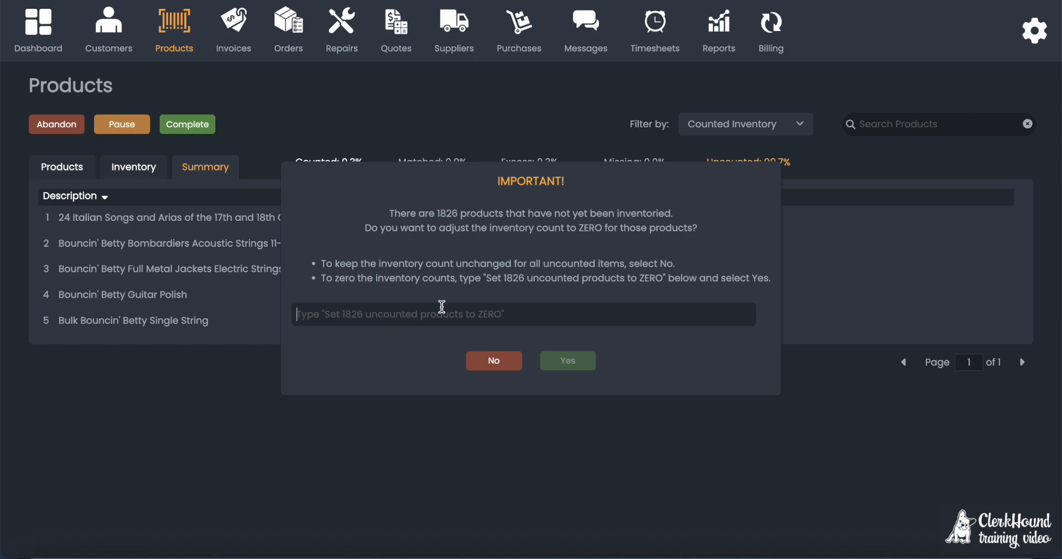
type("Set 18")
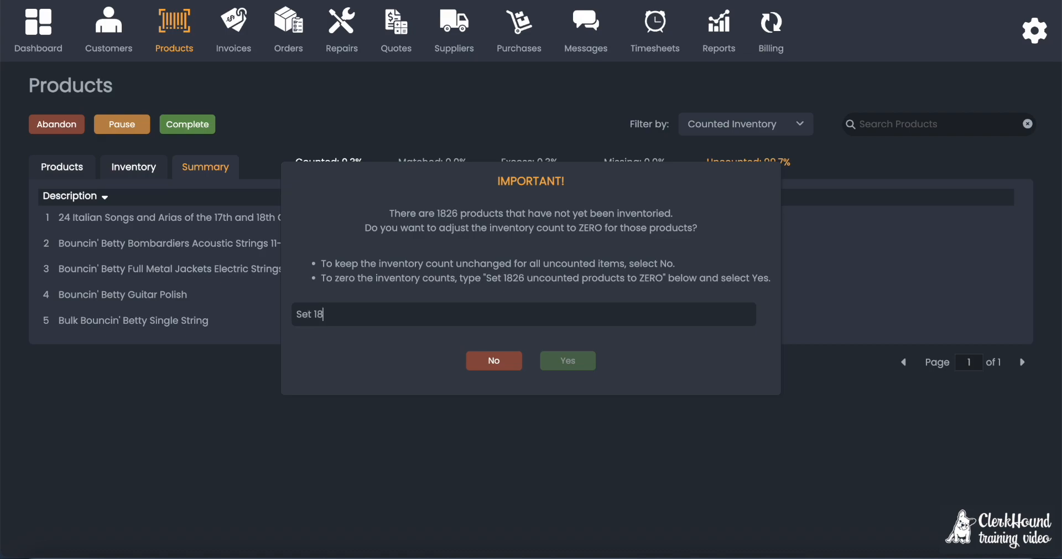
type("26 uncounted products to ZERO")
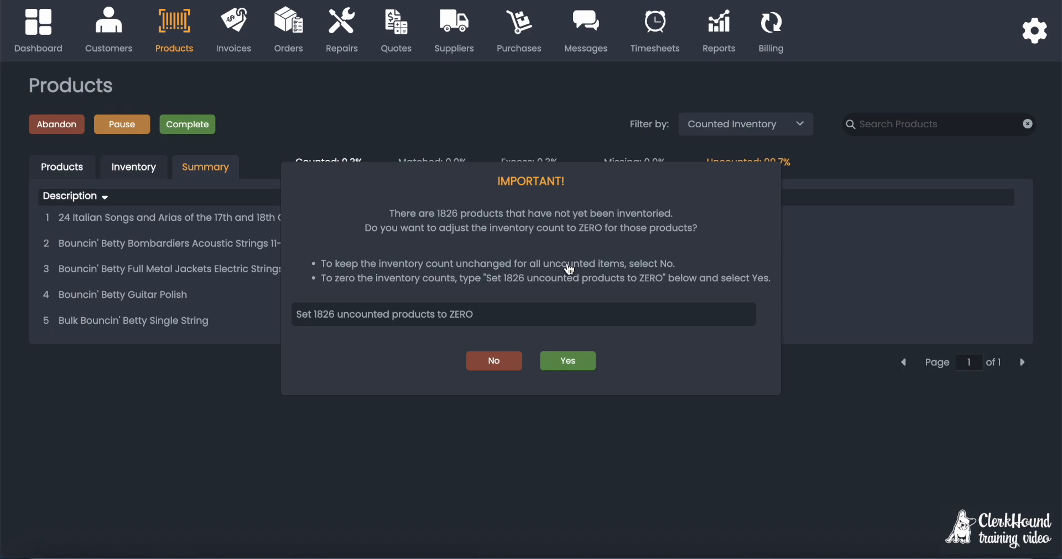
left_click(577, 362)
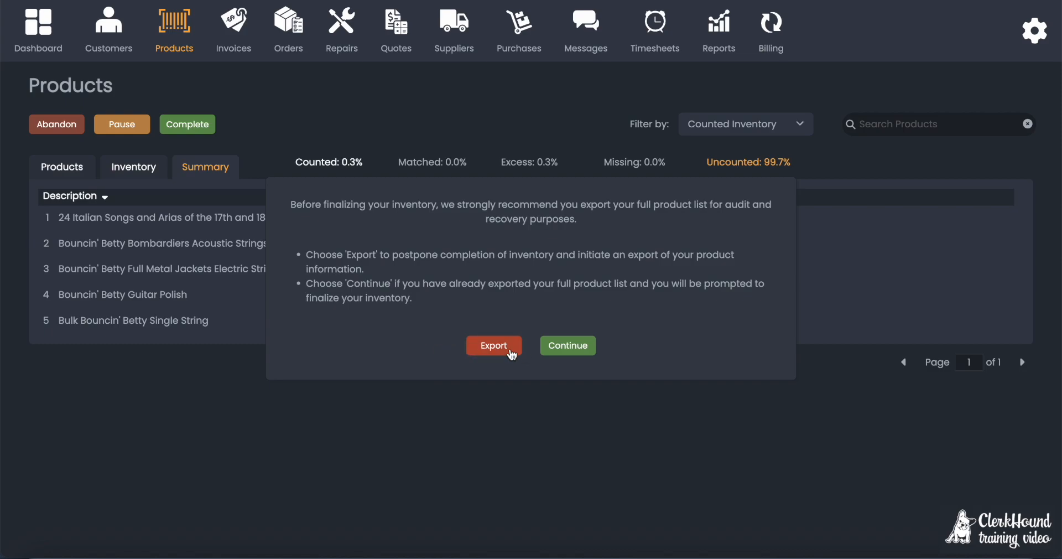
left_click(577, 348)
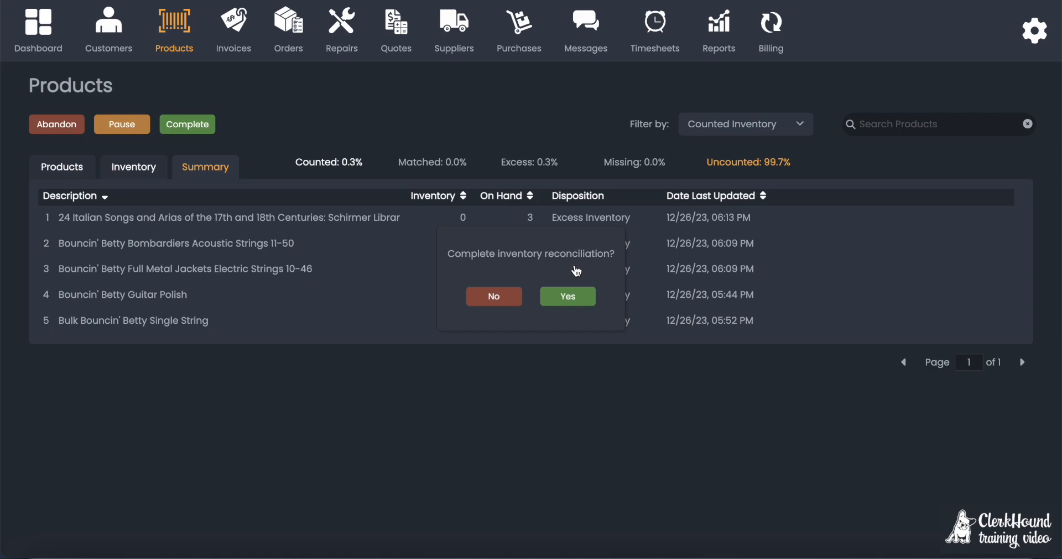
left_click(570, 299)
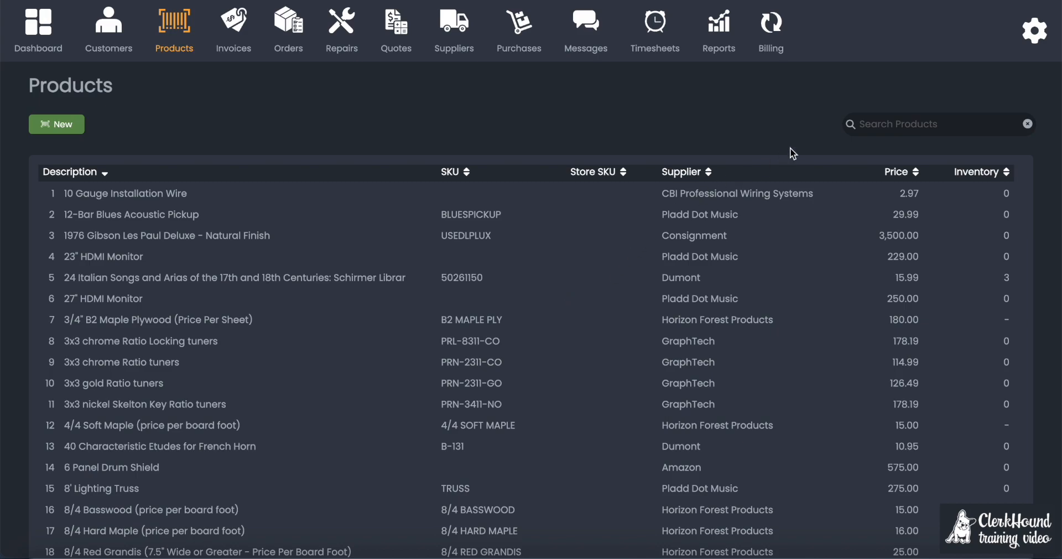
left_click(1035, 44)
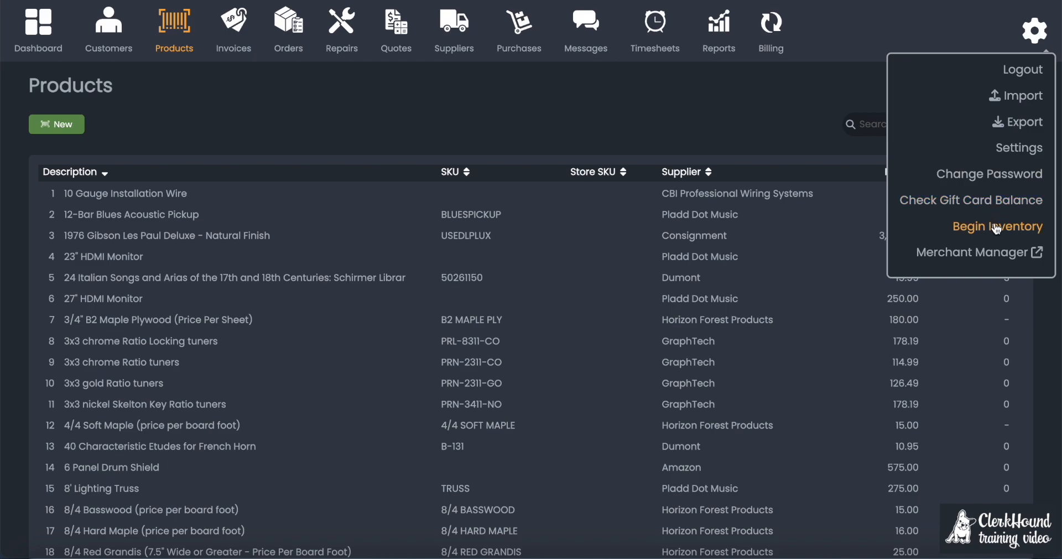
left_click(1036, 30)
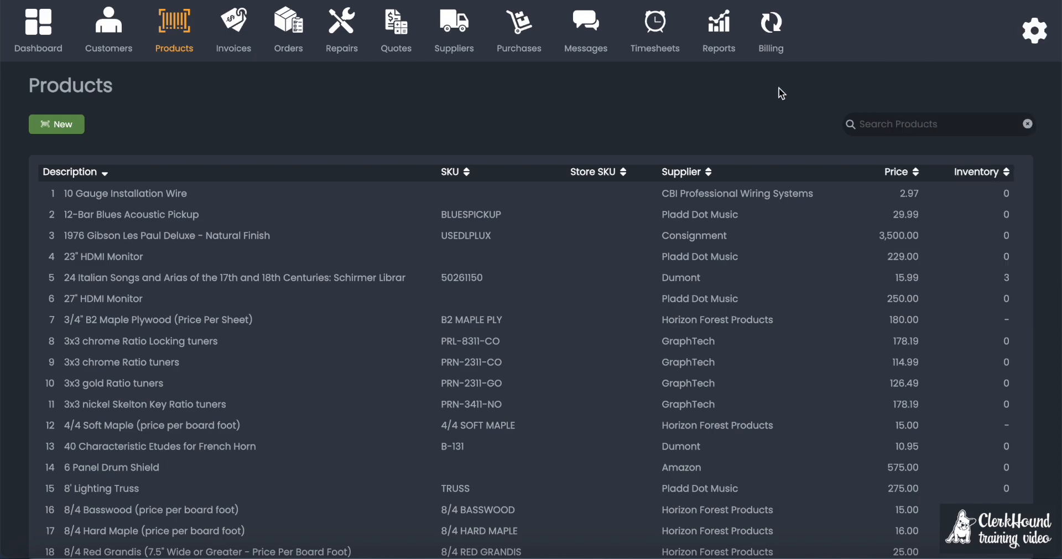